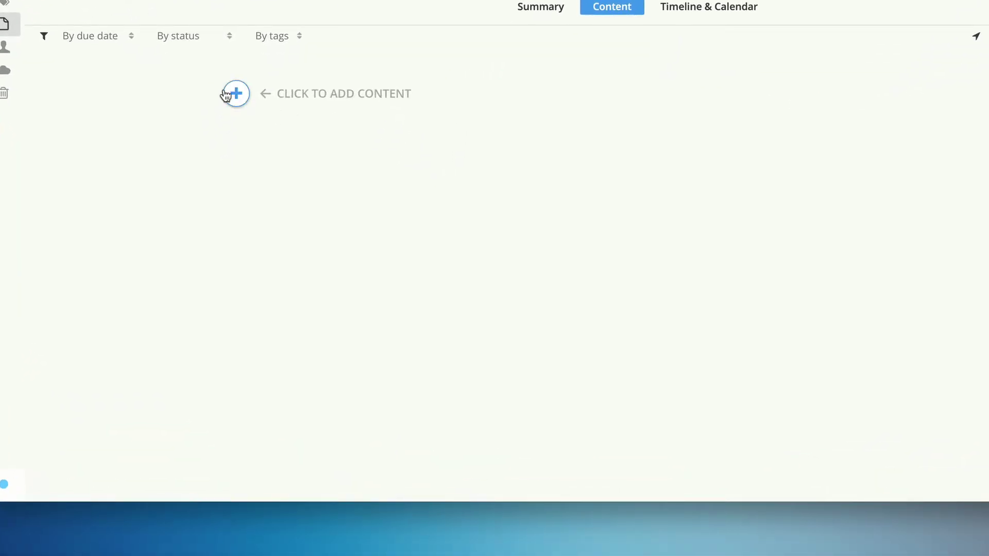
Link the existing contact John Appleseed (Client, Apple Inc.) to the project by searching 'apple'
click(229, 95)
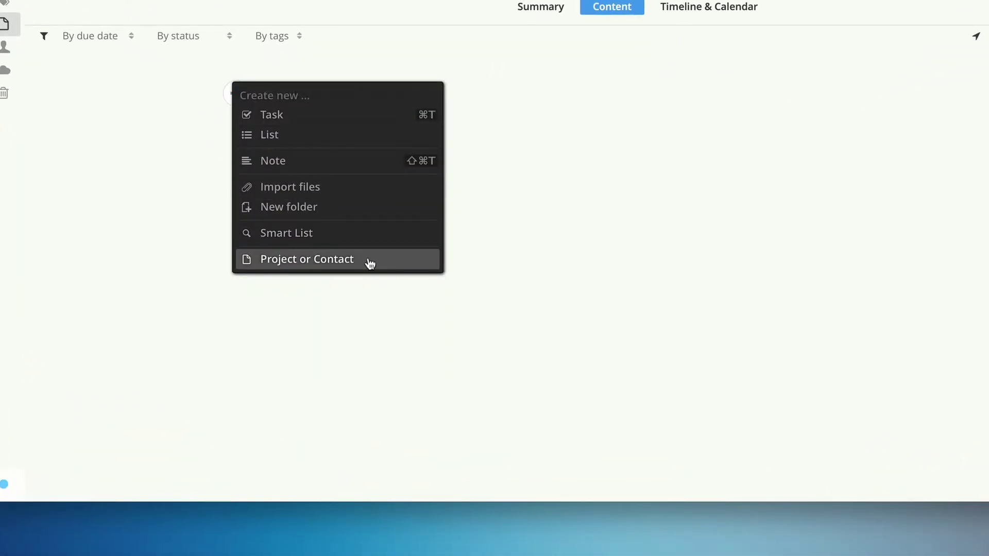
click(368, 260)
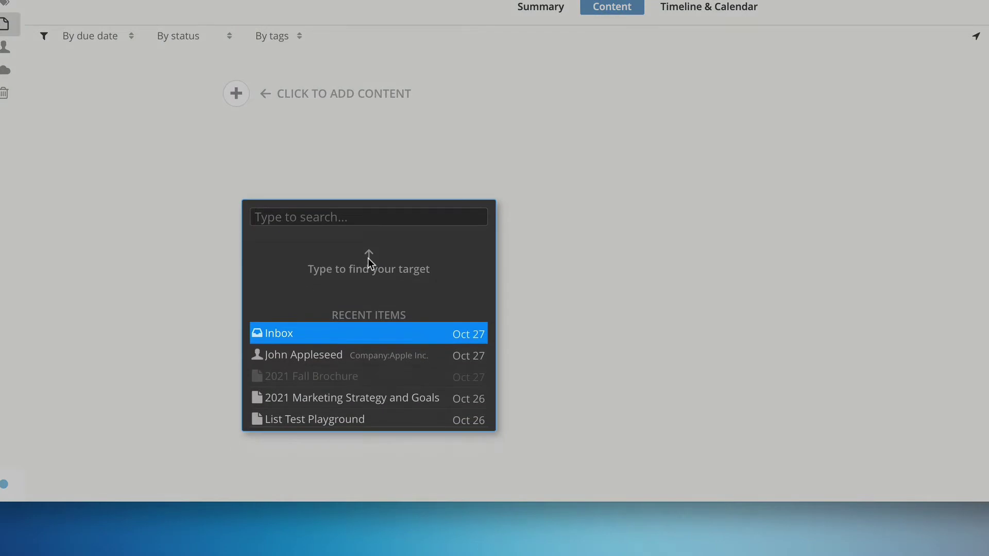
text(apple)
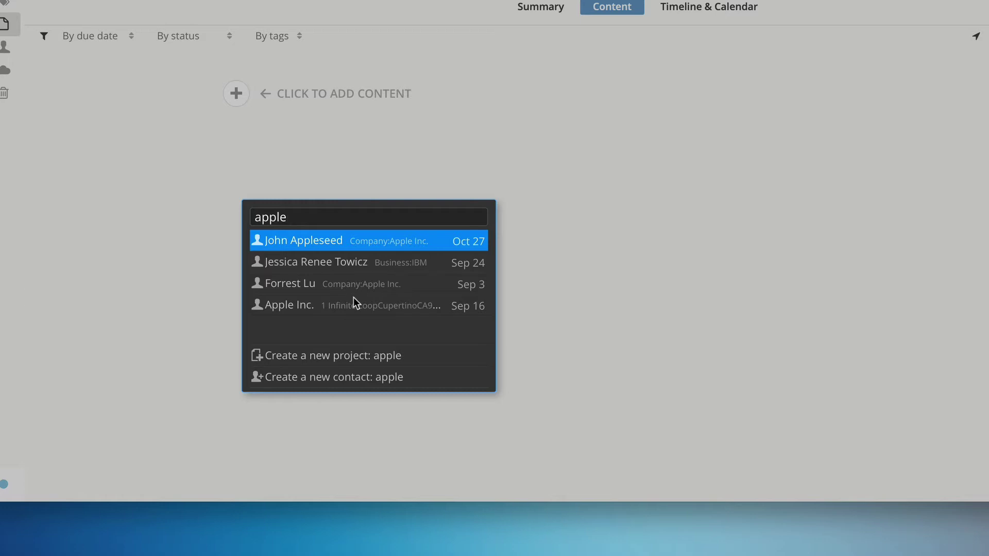
key(Return)
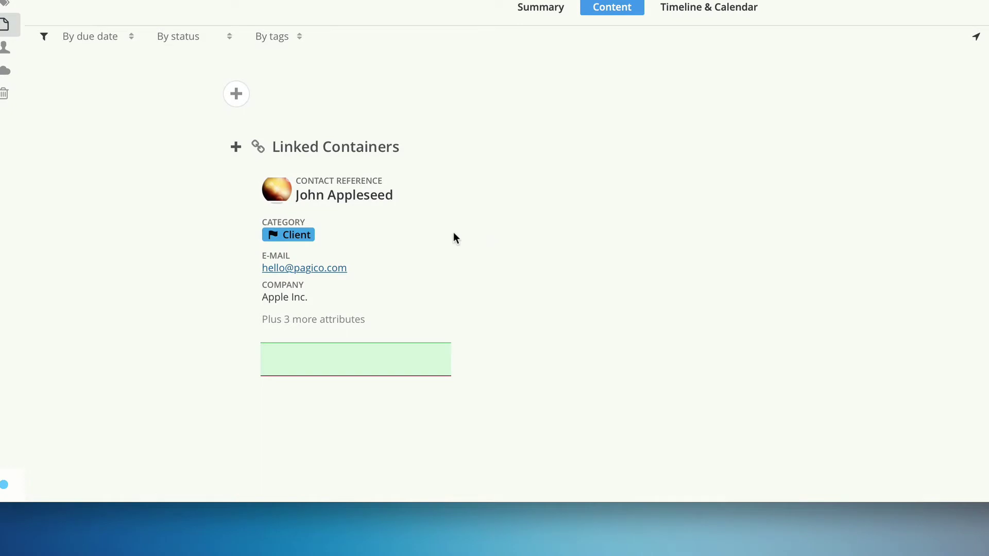
click(237, 96)
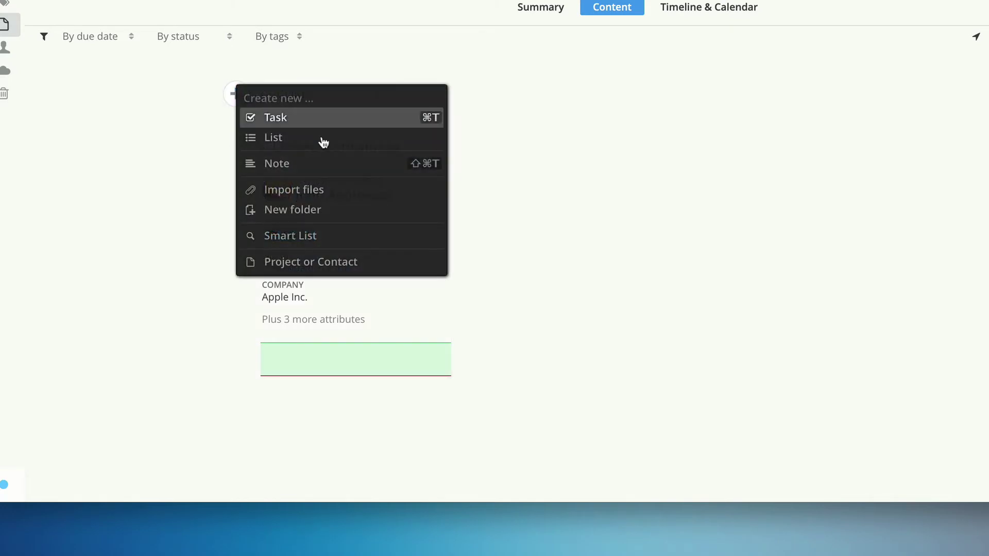
click(376, 263)
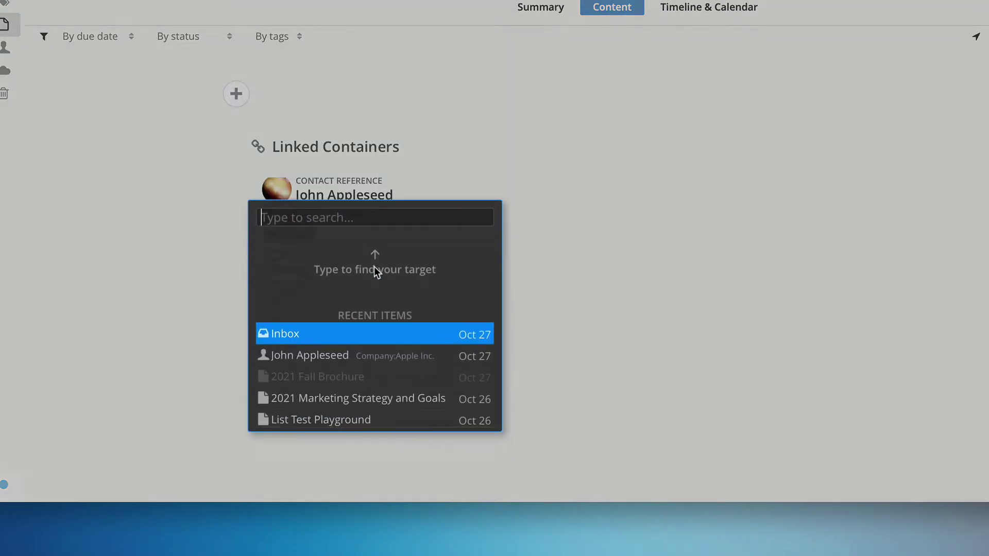
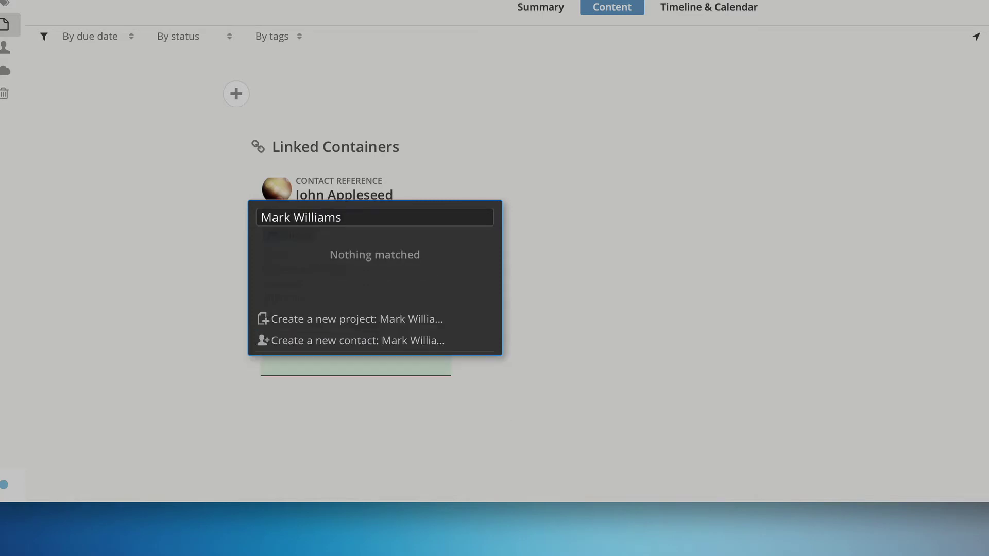
key(Down)
key(Down)
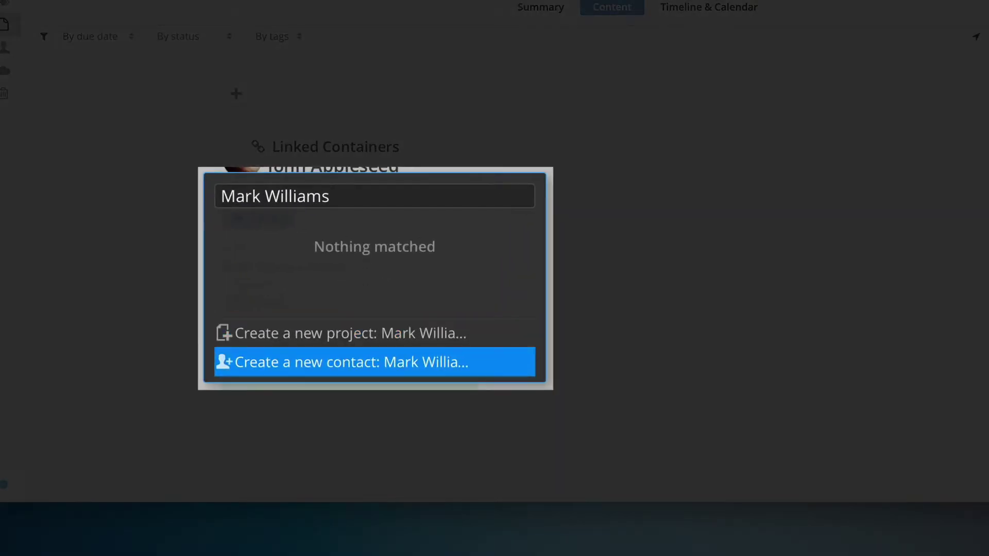
key(Return)
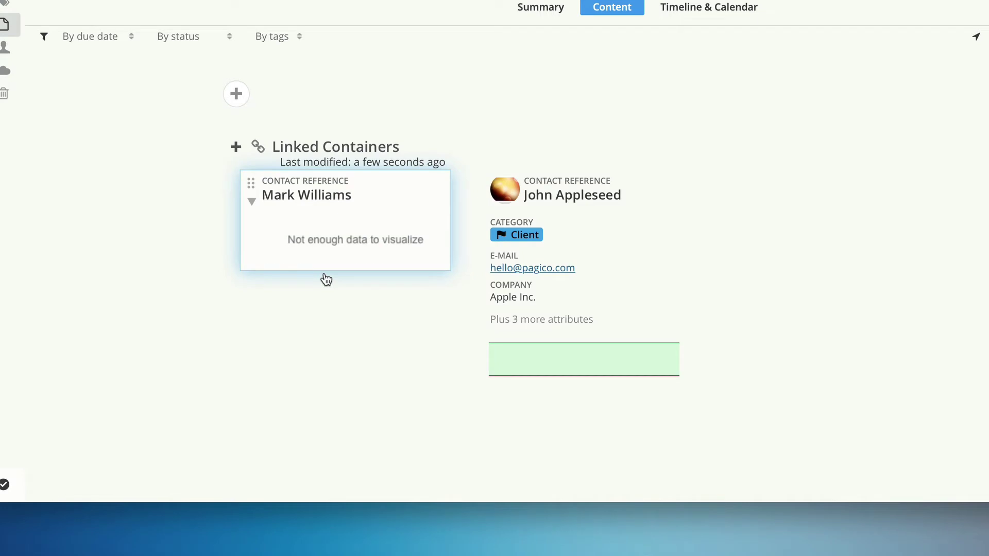
click(289, 196)
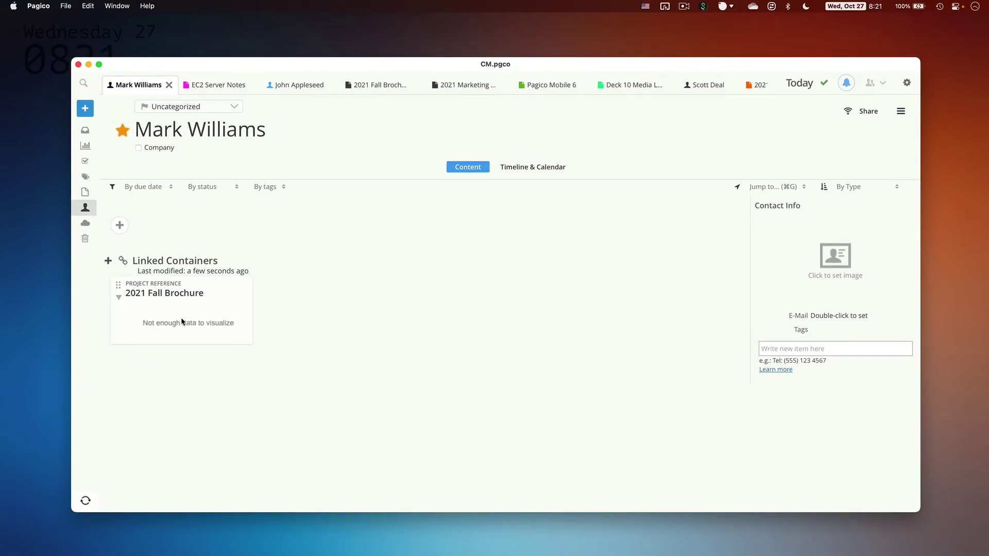
click(182, 320)
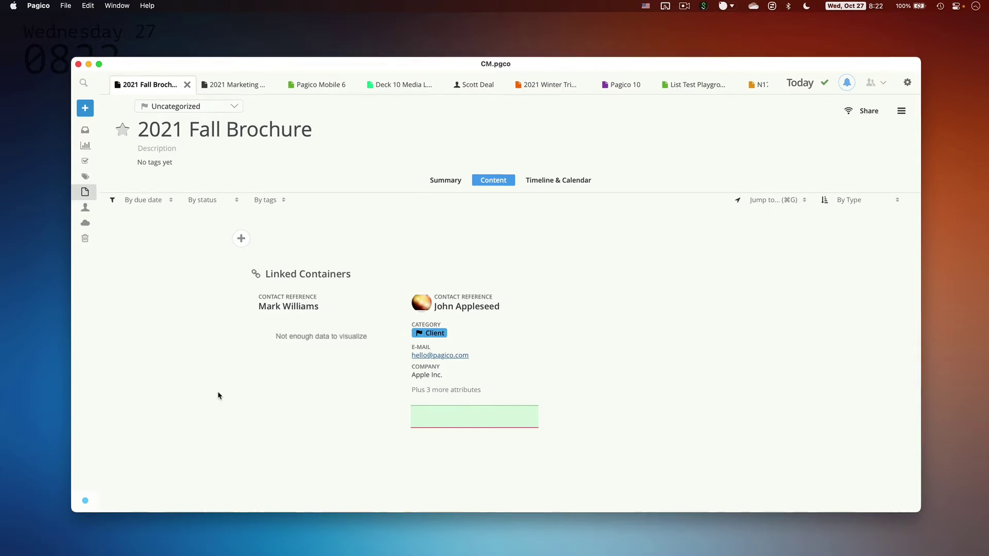
click(241, 239)
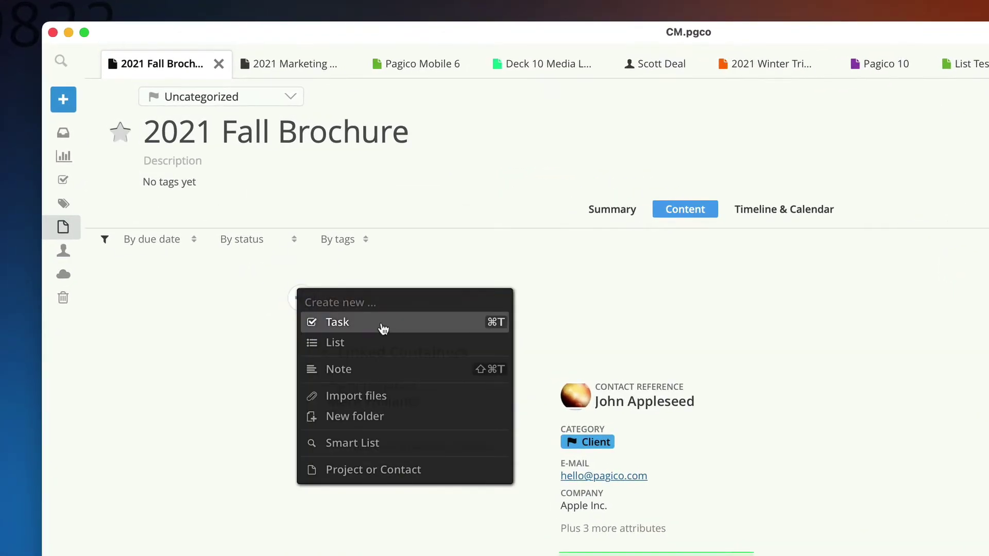
click(384, 323)
text(F)
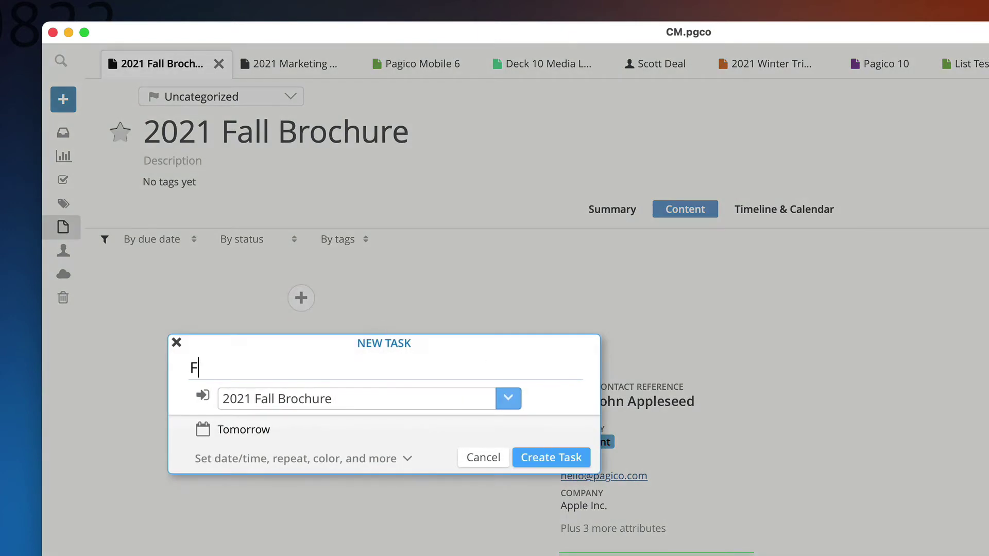
text(ollow up with )
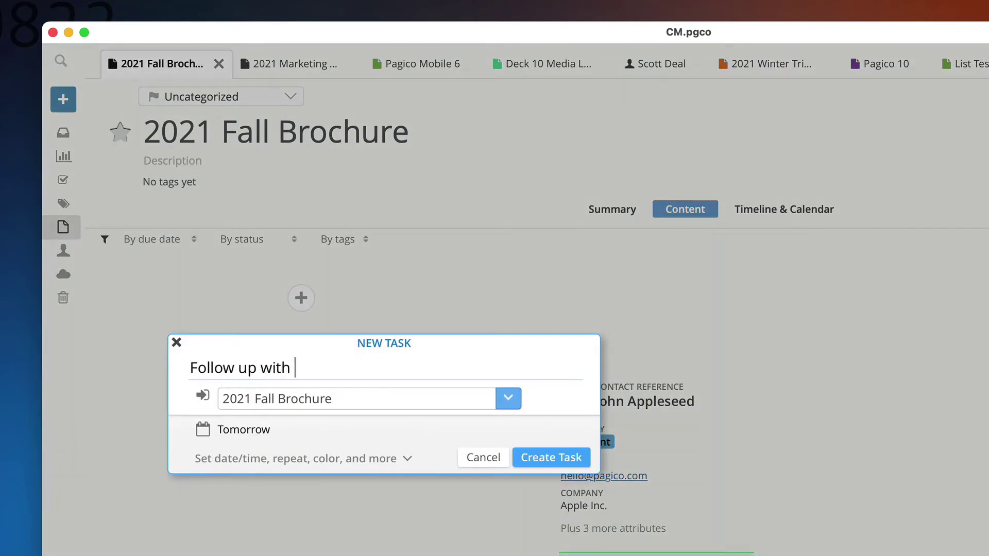
text([Mar)
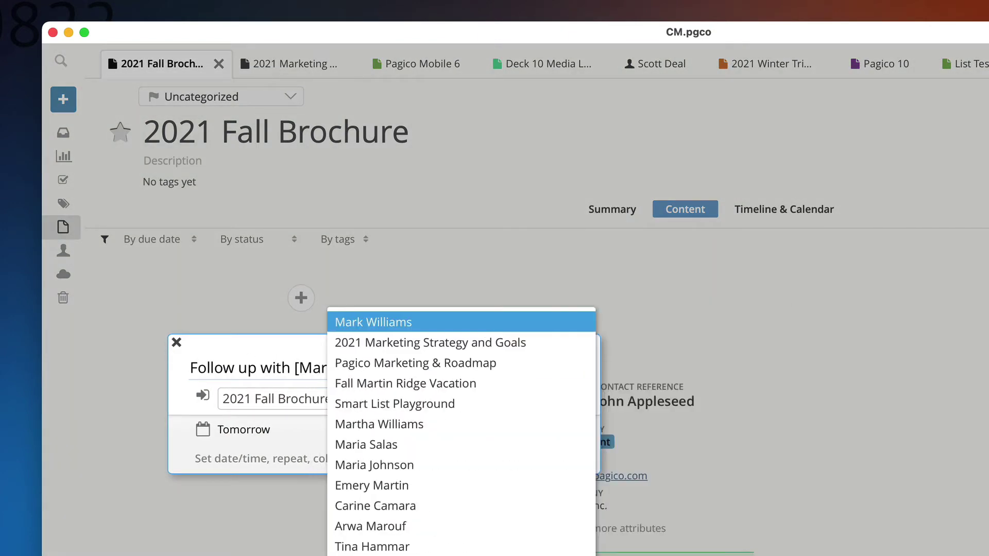
text(k)
key(Return)
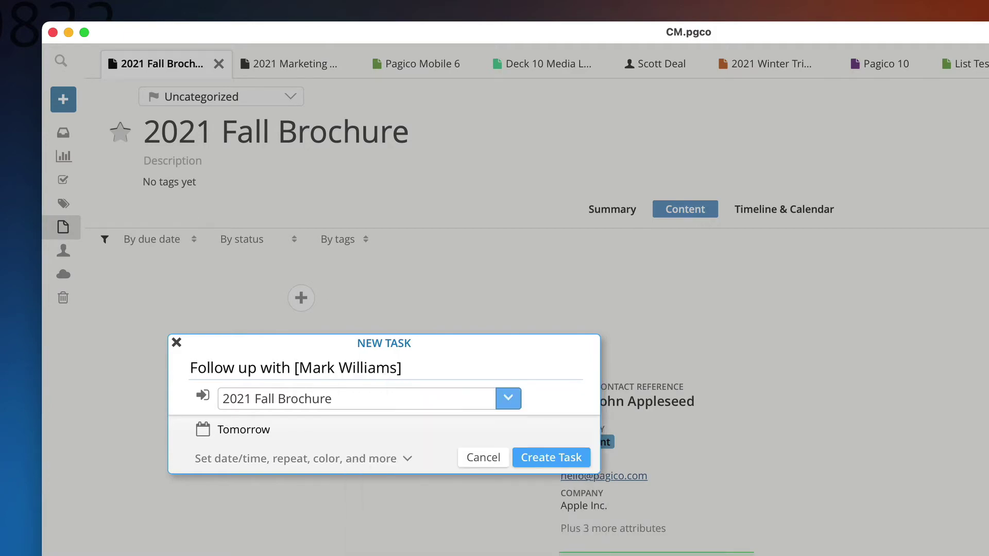
text(tomorrow)
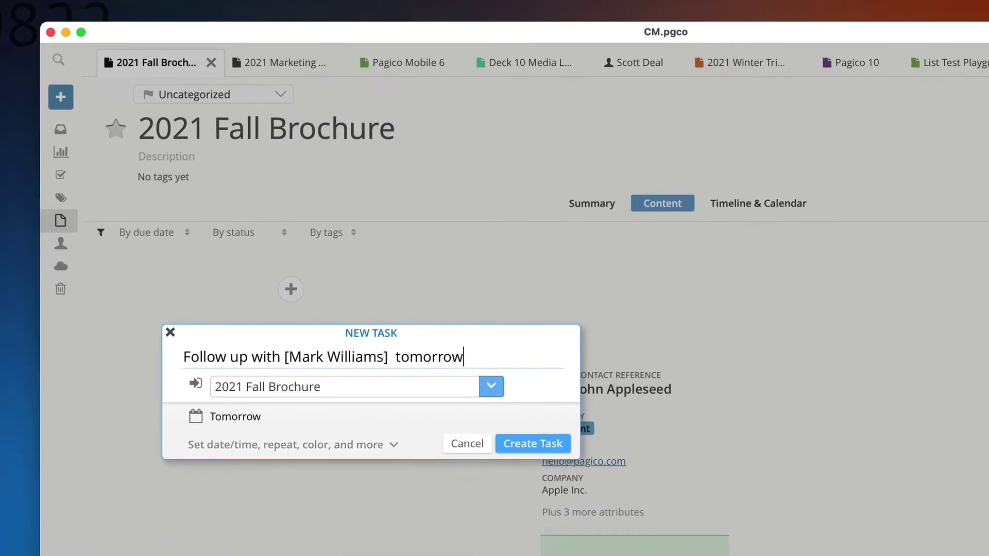
key(Return)
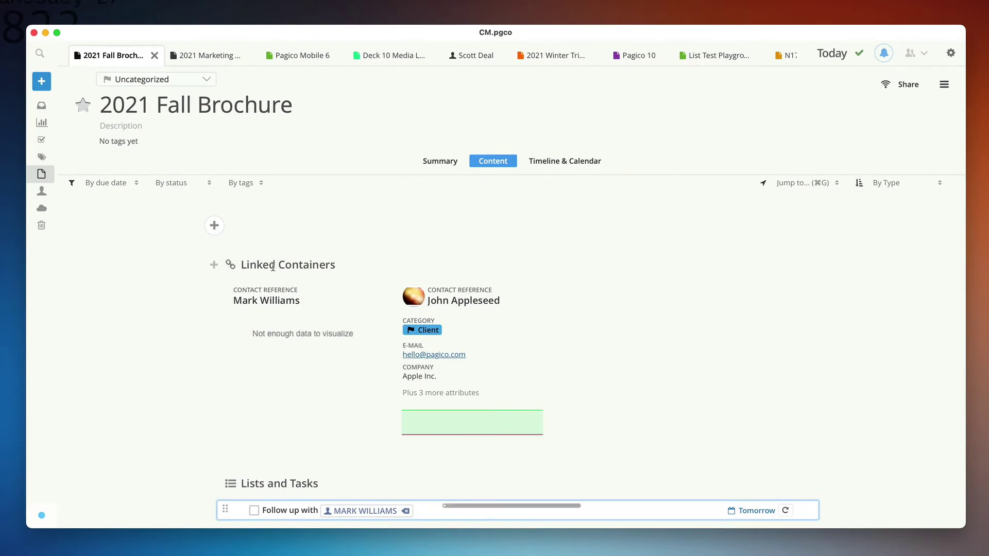
scroll(268, 258, down, 2)
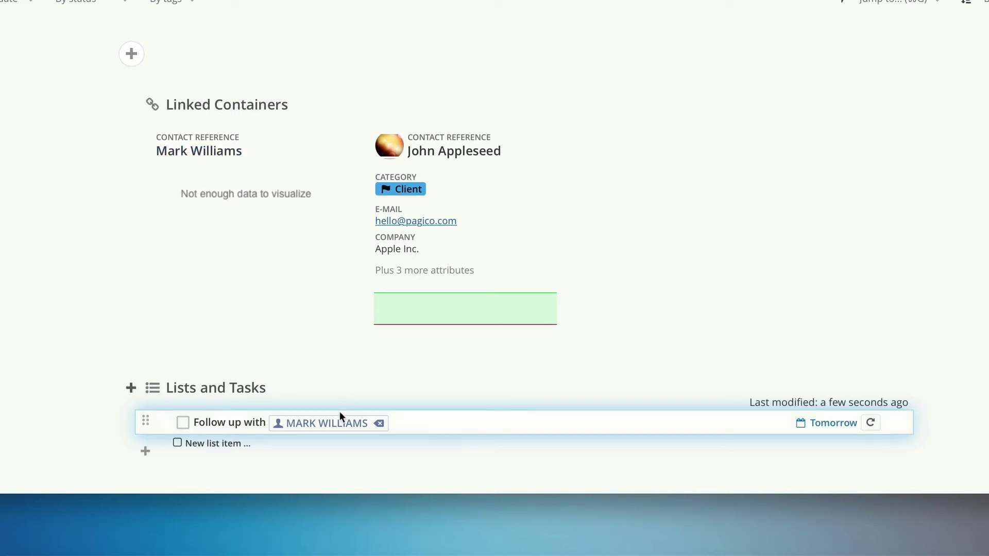
mouse_move(525, 422)
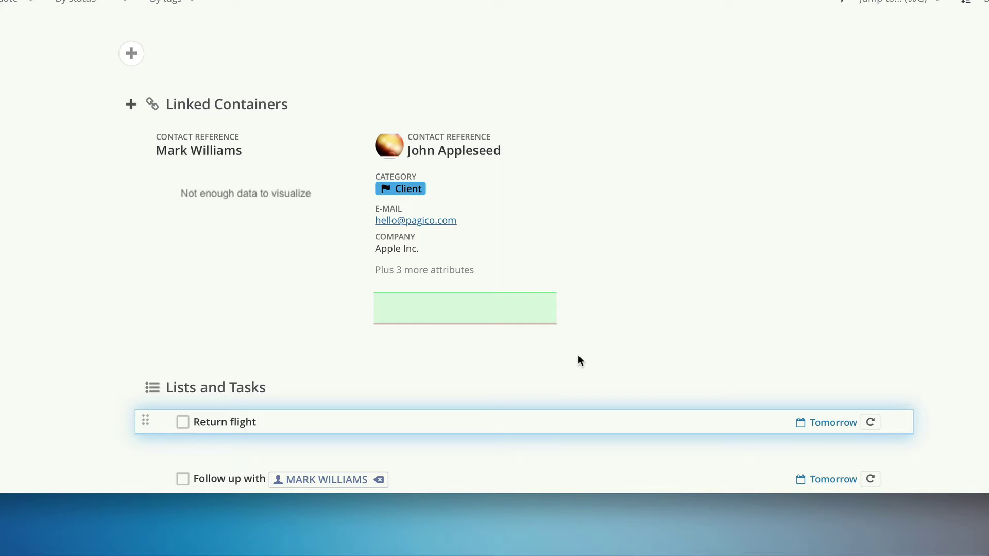
Link the Return flight task to the file Return Flight Confirmation.pdf
right_click(414, 421)
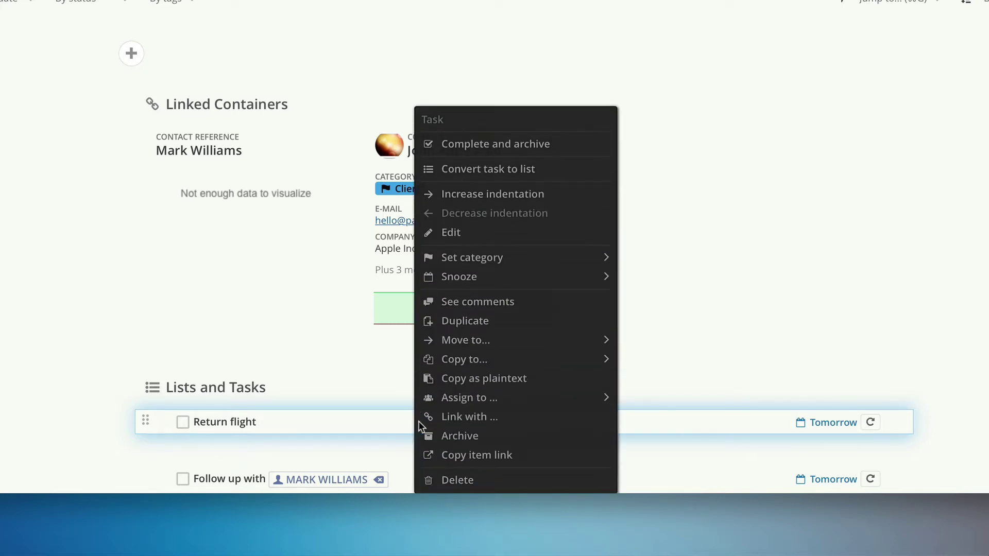
click(467, 416)
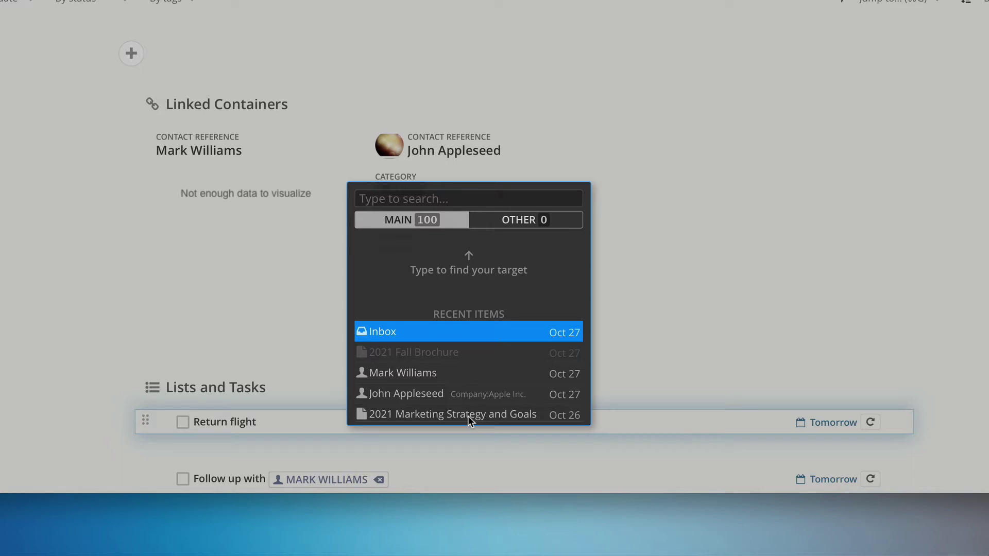
text(return flight)
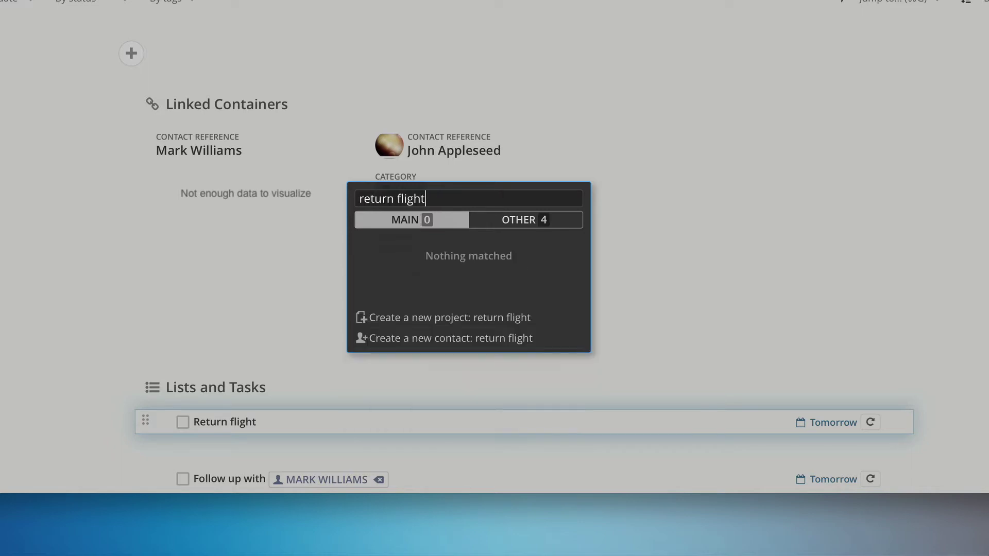
click(532, 221)
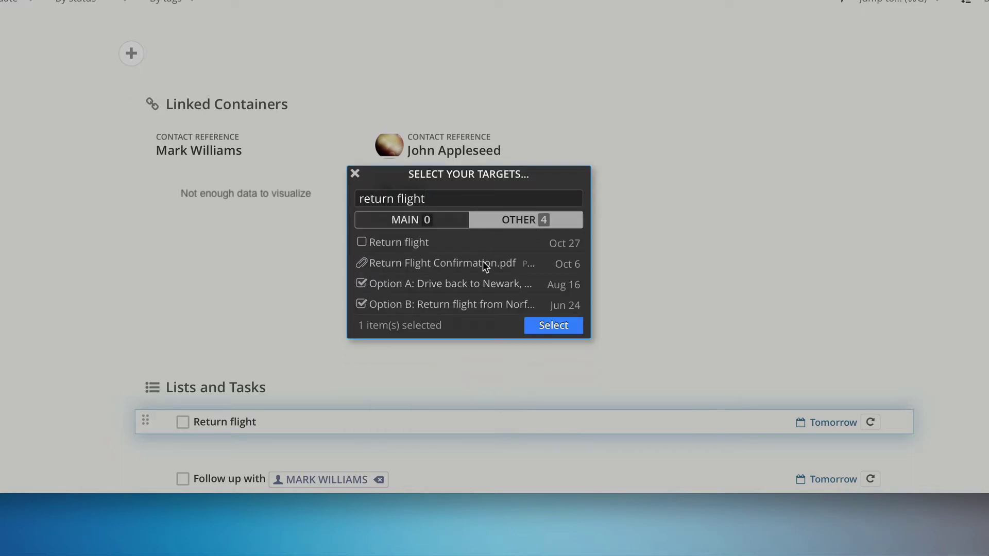
click(547, 325)
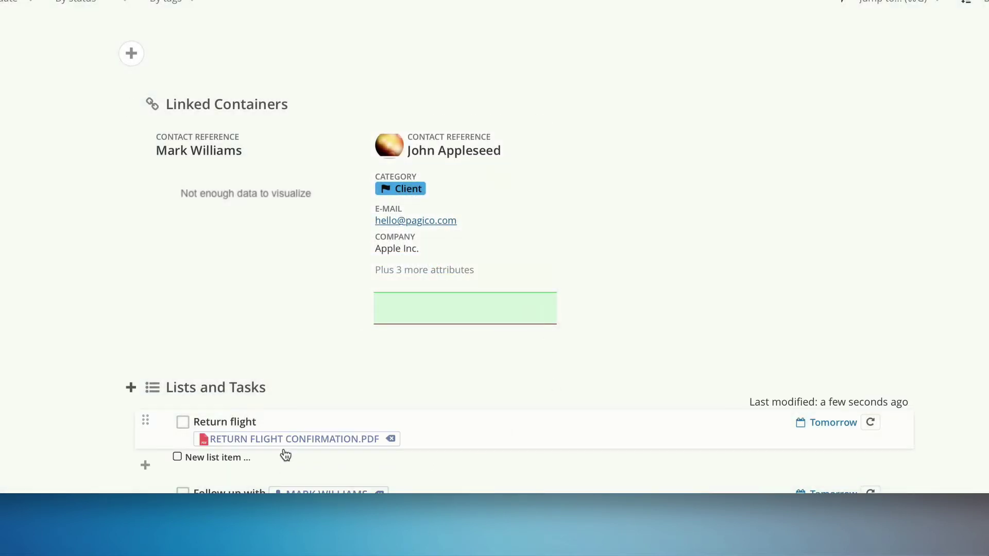
scroll(289, 447, down, 3)
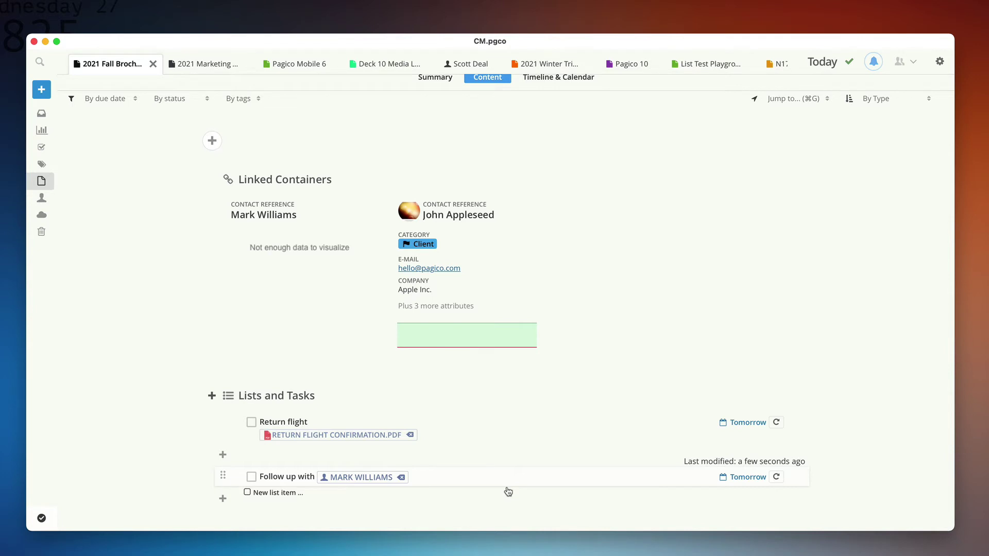
click(361, 482)
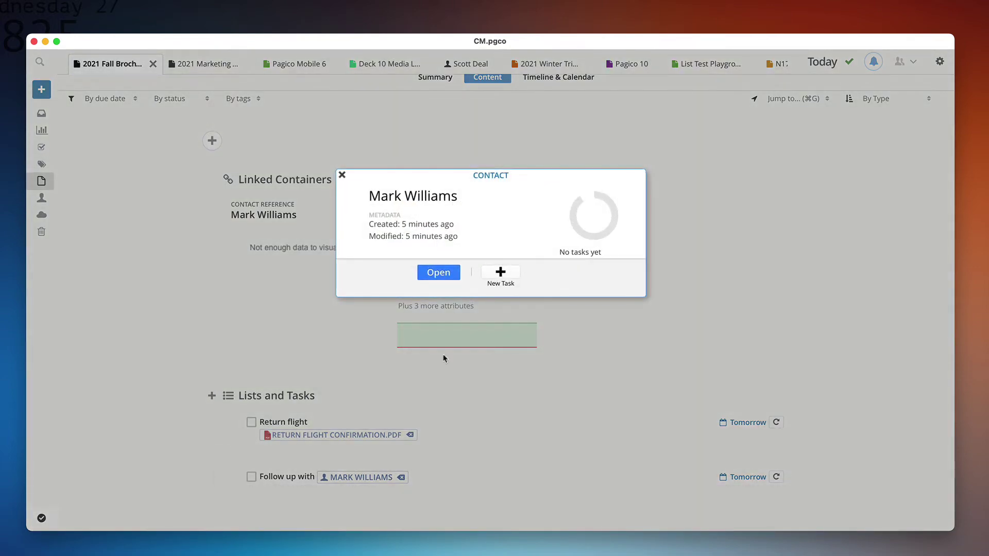
click(446, 274)
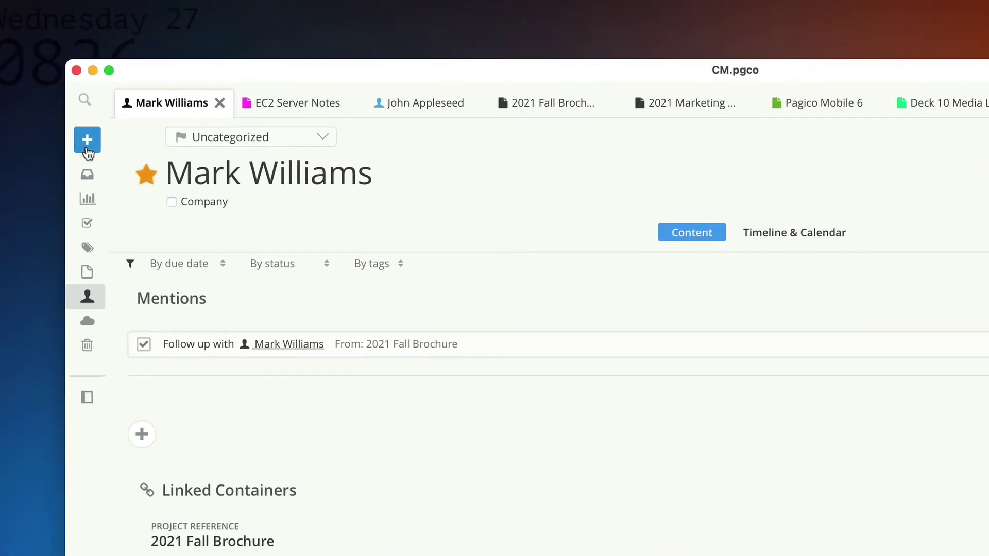
Create a new empty static collection titled 'Mega Project'
click(87, 146)
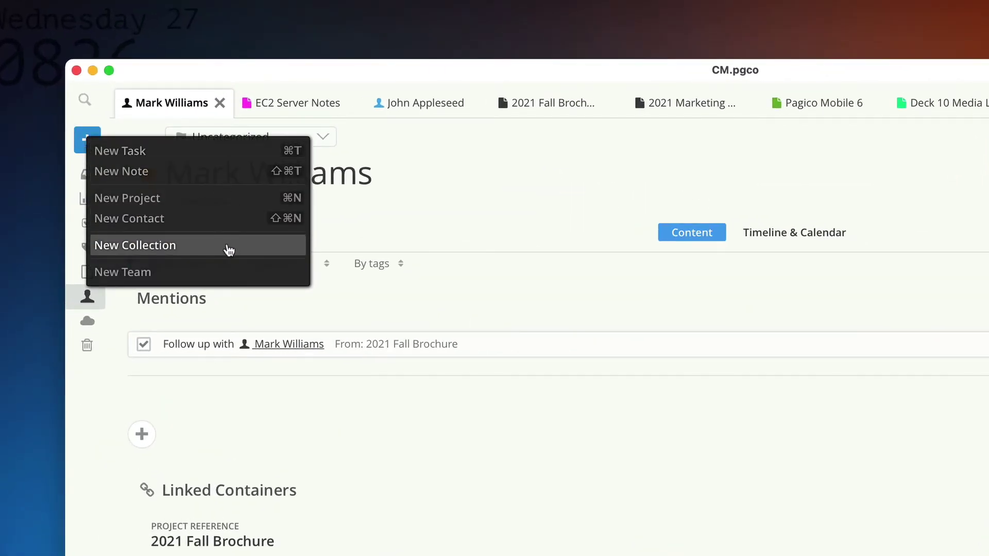
click(228, 251)
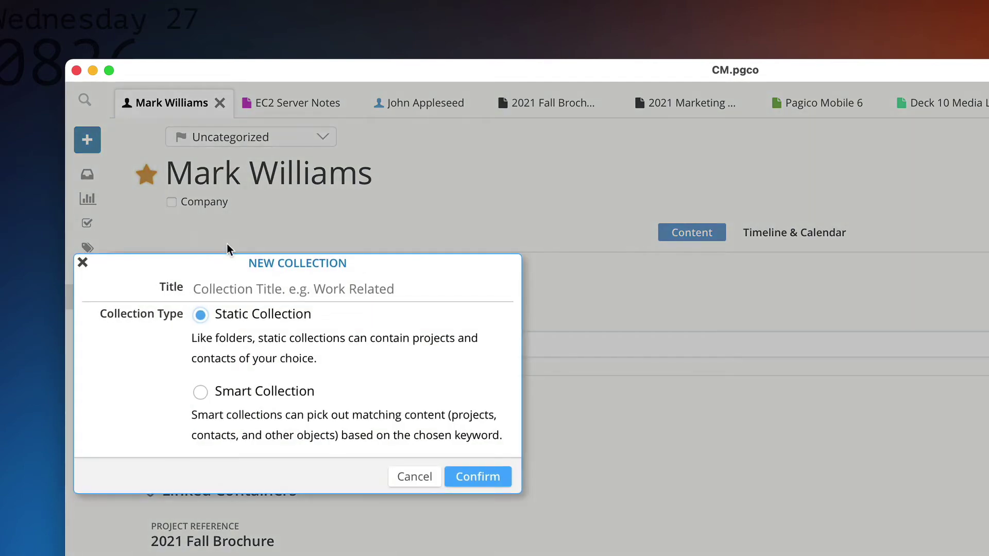
text(Mega )
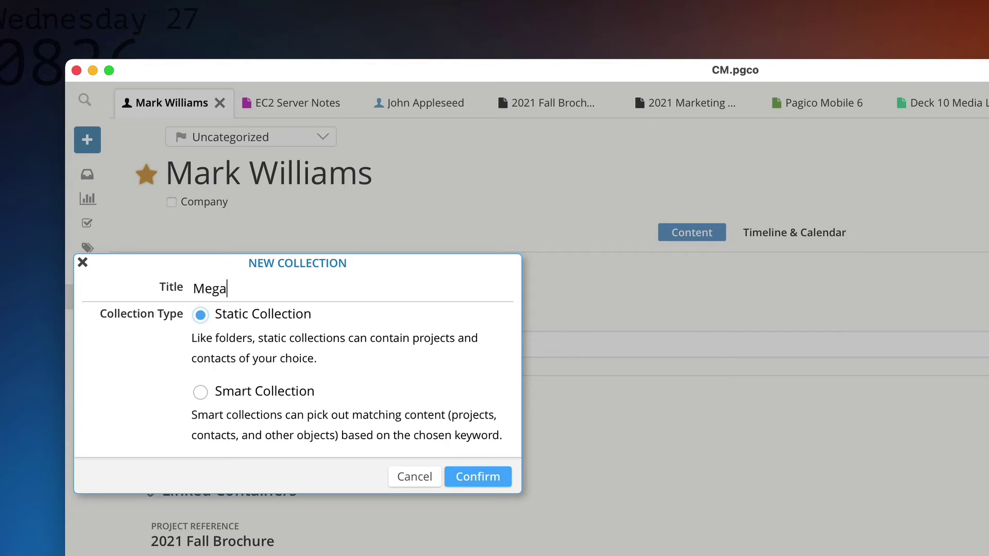
text(Project)
click(470, 475)
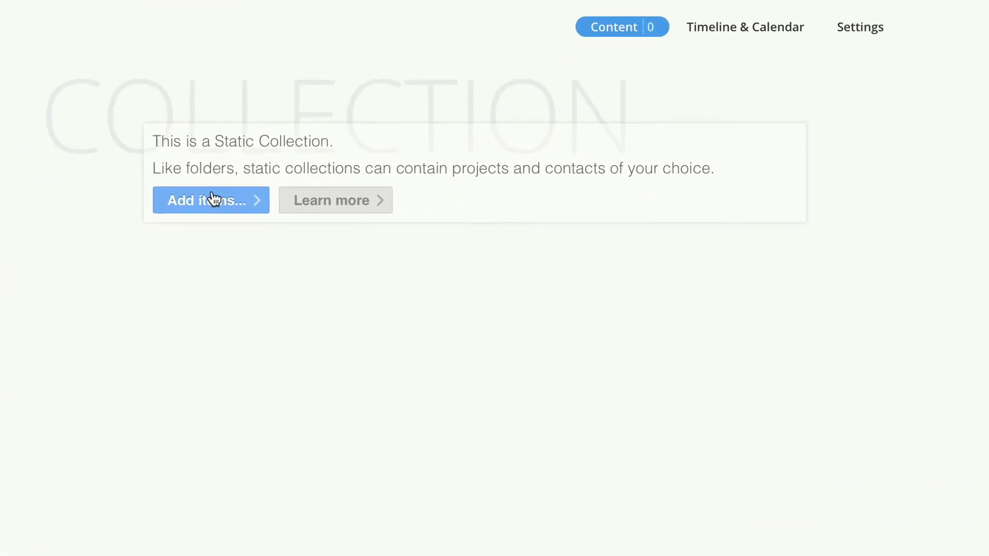
Add the four recent projects and contacts to Mega Project and view its timeline
click(209, 211)
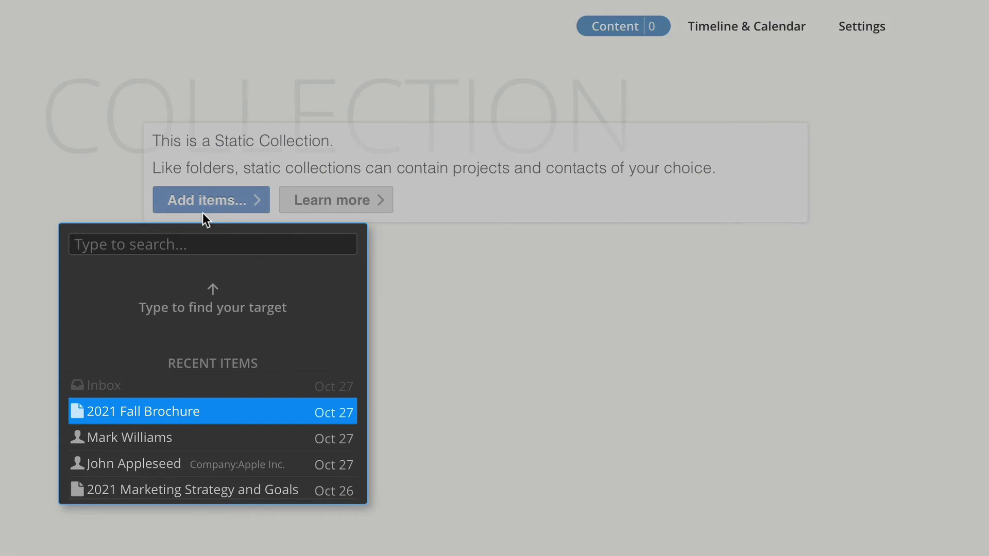
key(shift+Down)
key(shift+Down)
key(shift+Down)
key(Return)
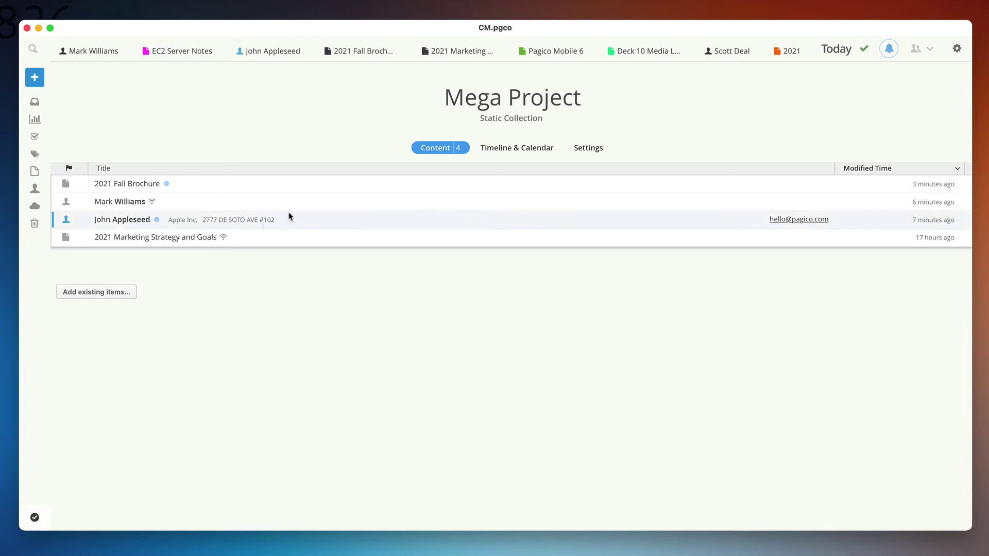
click(499, 150)
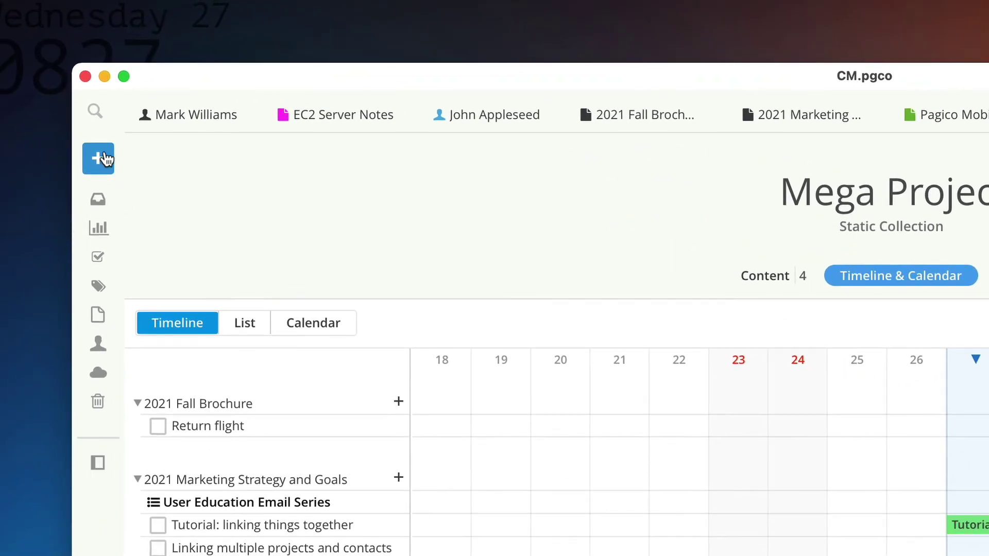
Create a new project titled 'My mega project'
click(99, 159)
click(221, 213)
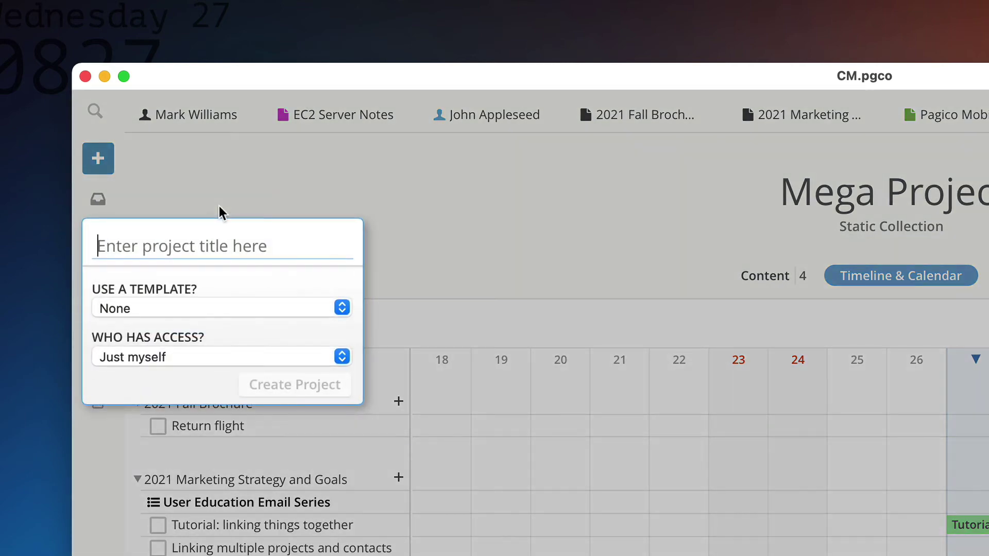
text(My mega project)
key(Return)
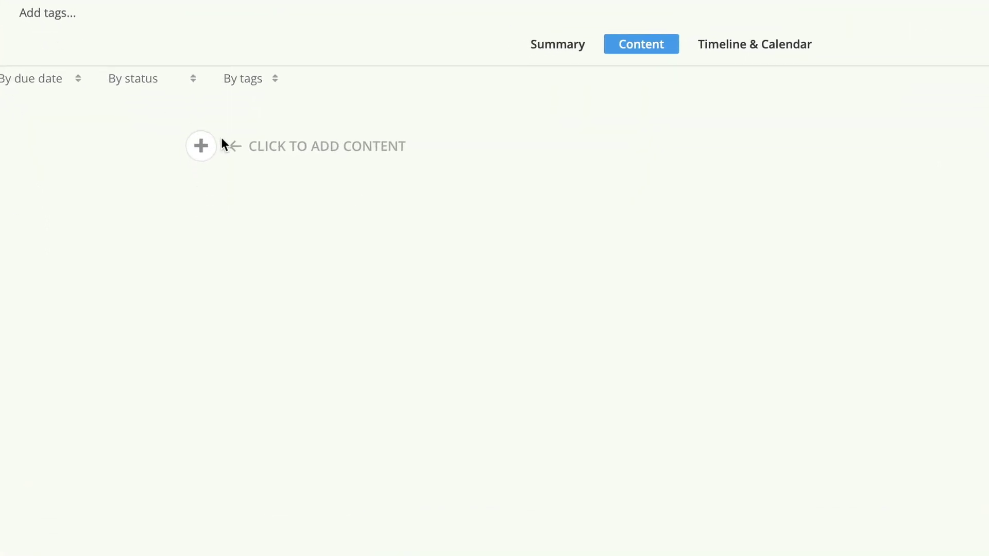
click(202, 146)
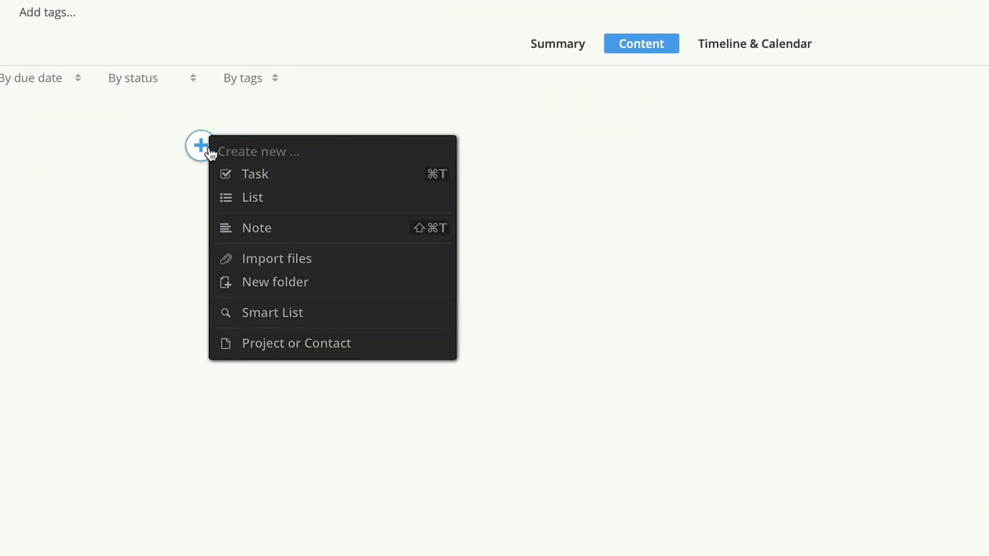
click(357, 354)
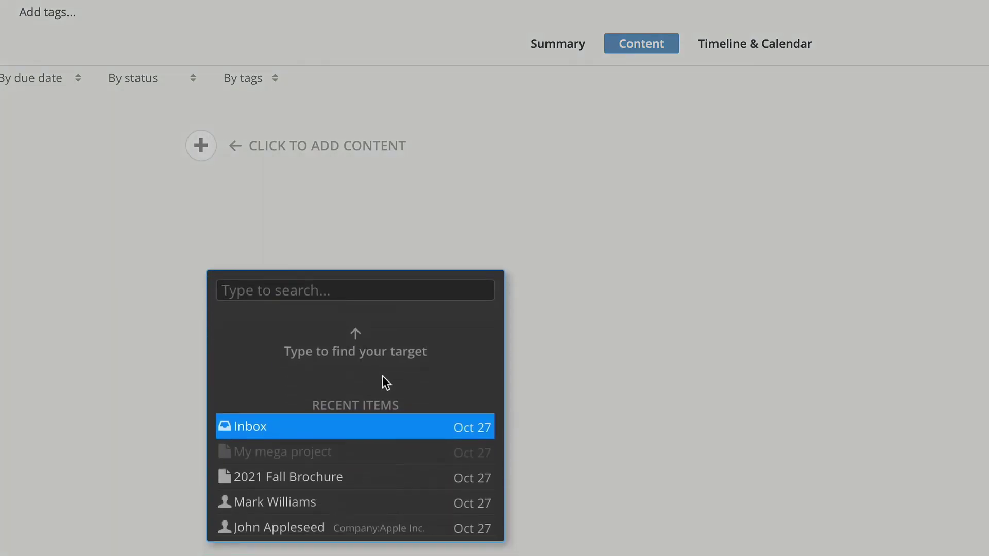
key(Down)
key(shift+Down)
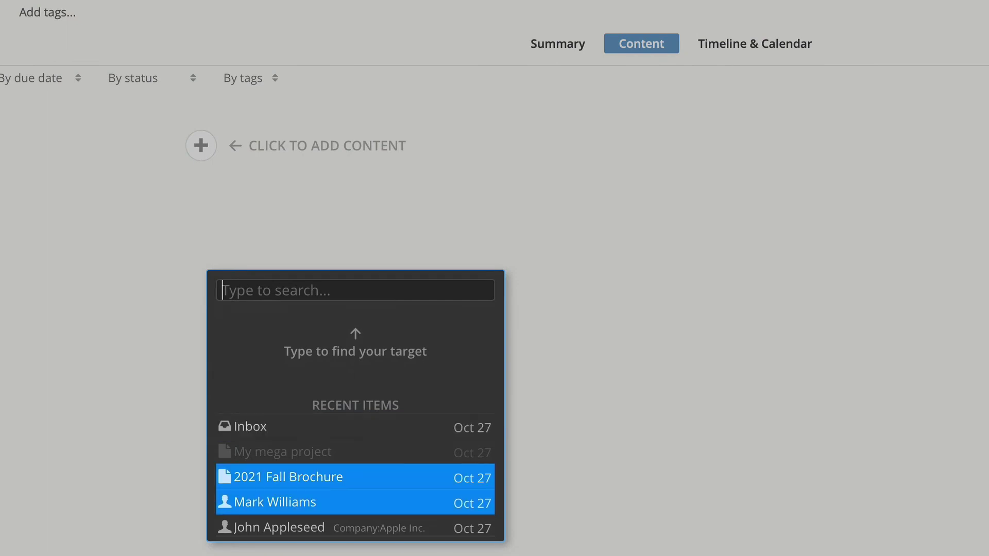
key(shift+Down)
key(Return)
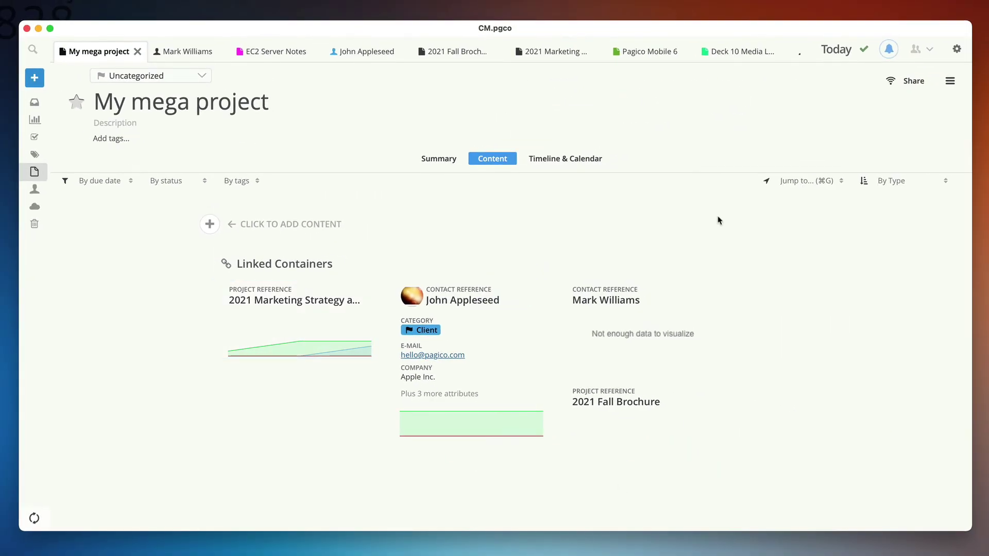
Check My mega project's Timeline & Calendar, then return to its Content view
click(571, 166)
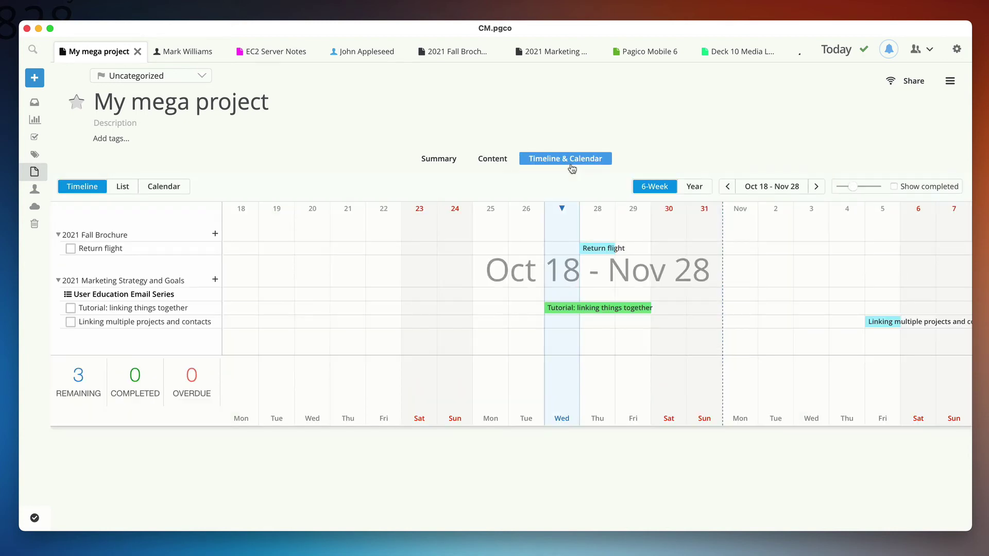
click(504, 165)
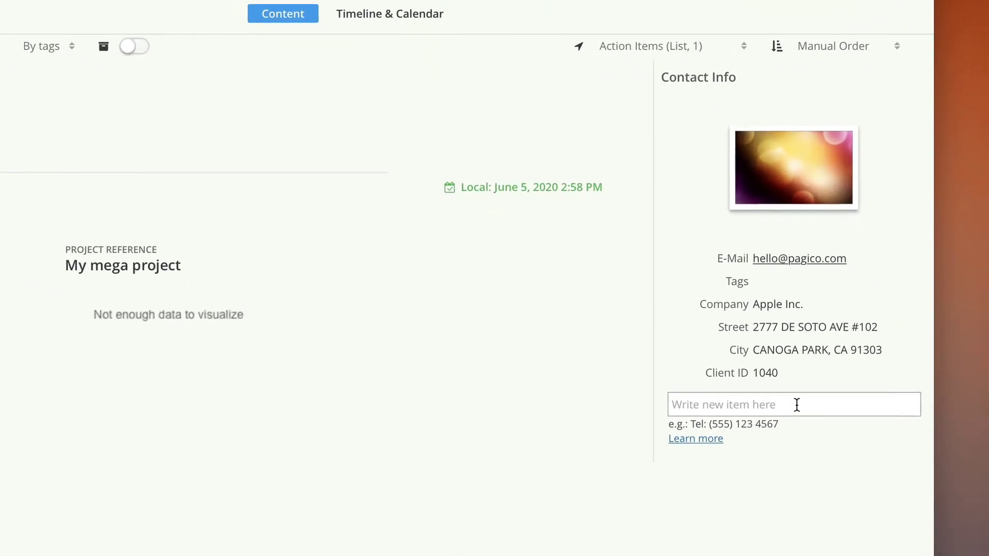
Add a 'Type: Client' attribute to John Appleseed's contact info
click(796, 406)
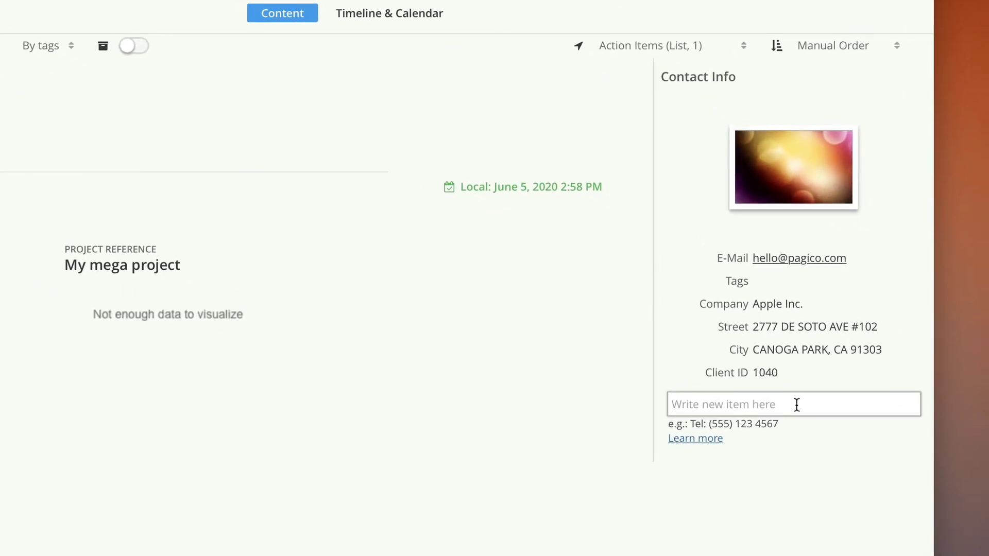
text(Type: )
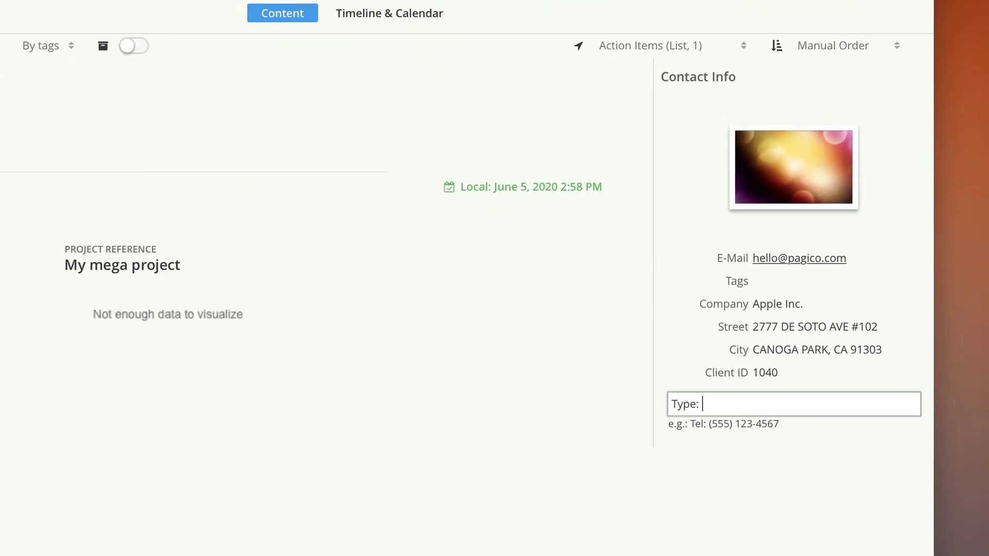
text(Client)
key(Return)
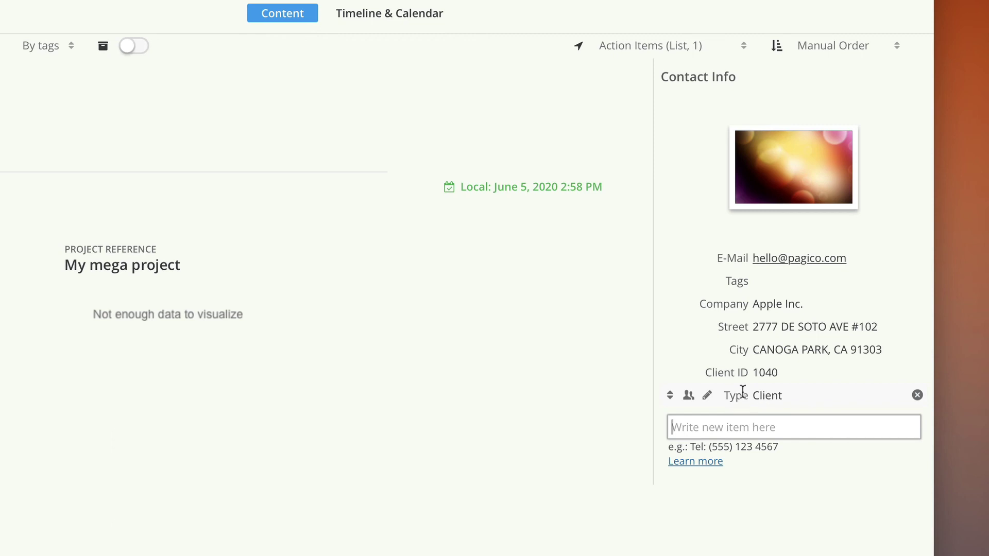
scroll(386, 50, left, 3)
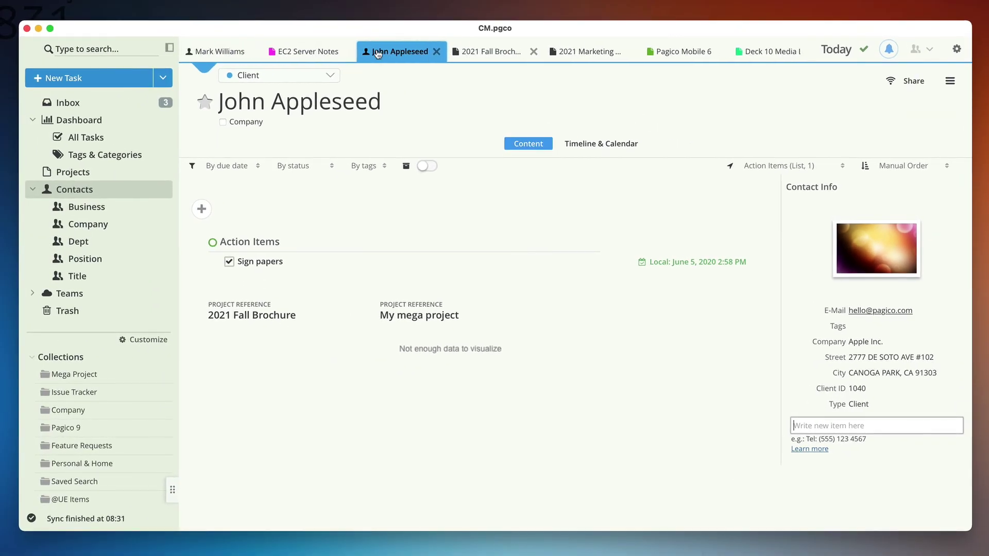
click(211, 52)
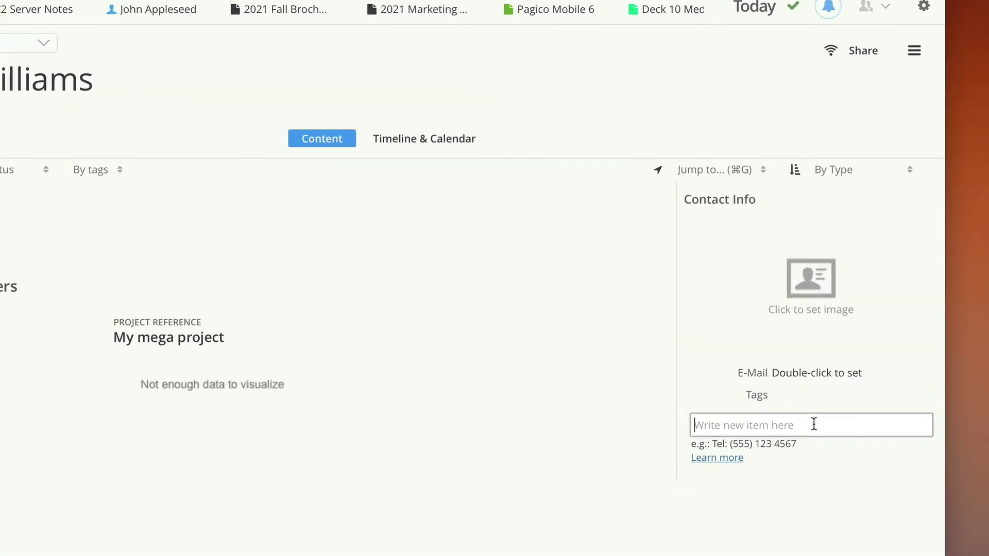
click(798, 443)
text(Type: Contractor)
key(Return)
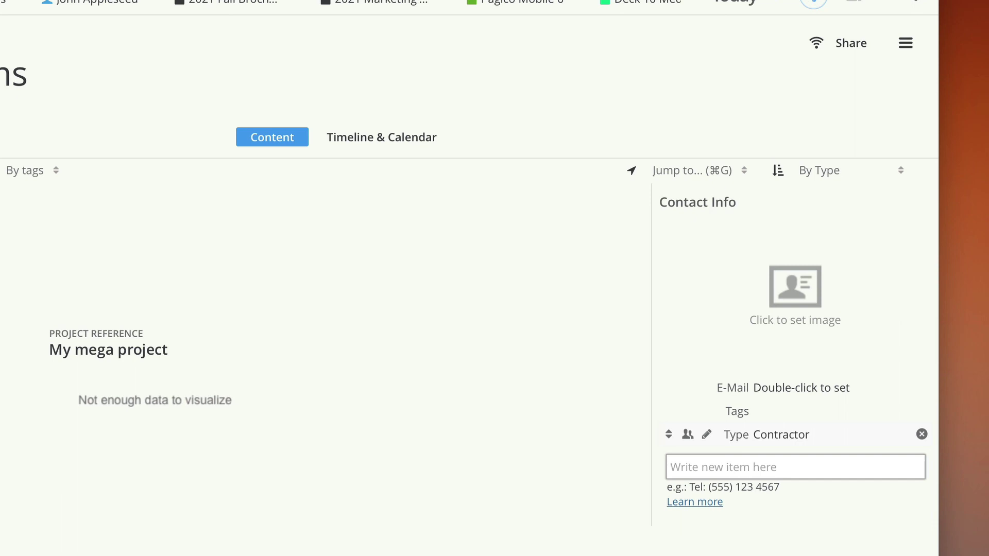
click(687, 435)
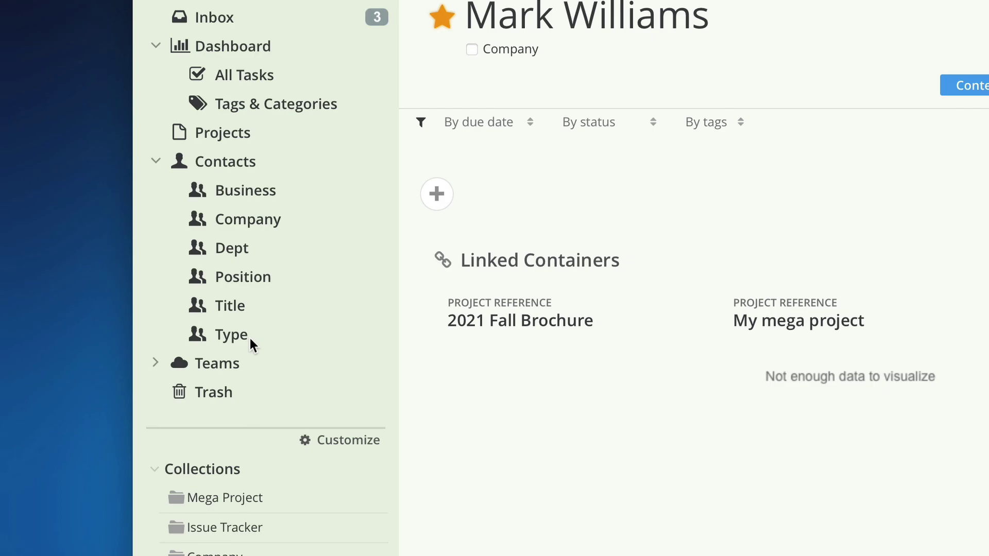
Show the Type group in the Contacts sidebar, listing contacts under headings like Client and Contractor
click(251, 336)
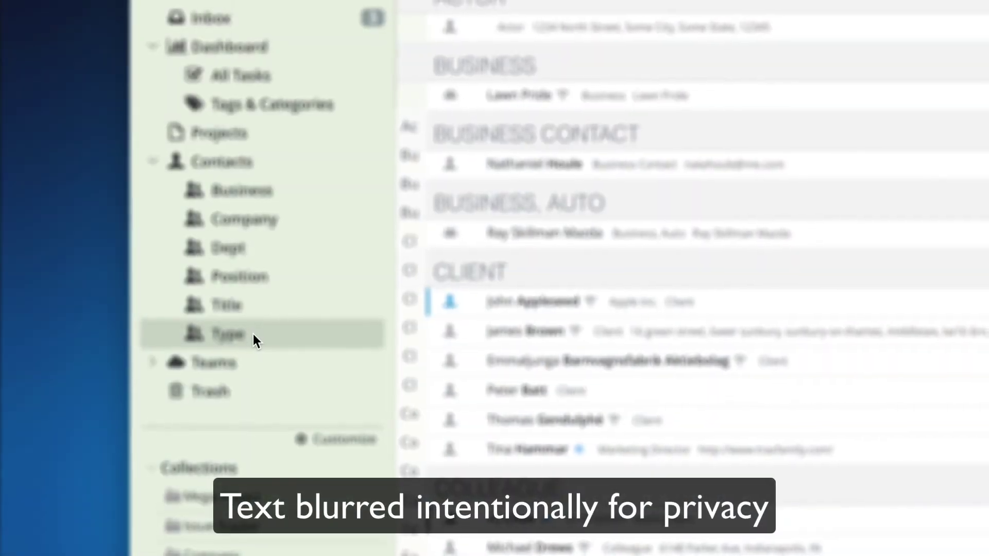